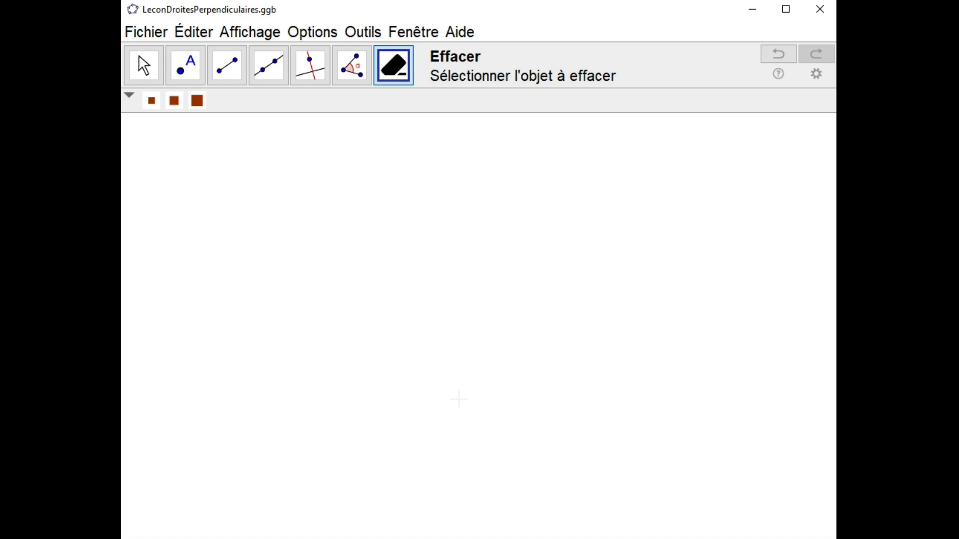
Step: Draw a nearly horizontal line across the middle of the drawing area through two new points
left_click(313, 75)
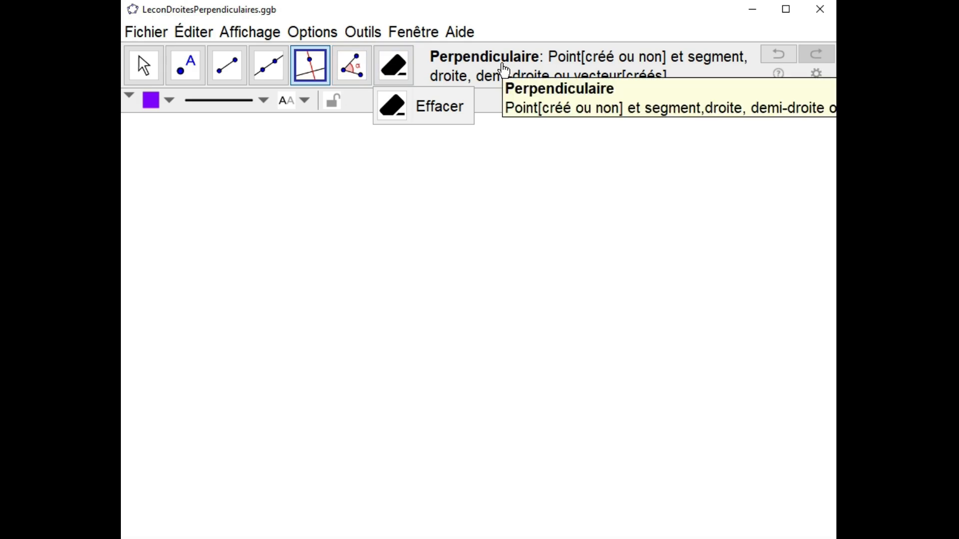
left_click(267, 75)
left_click(244, 309)
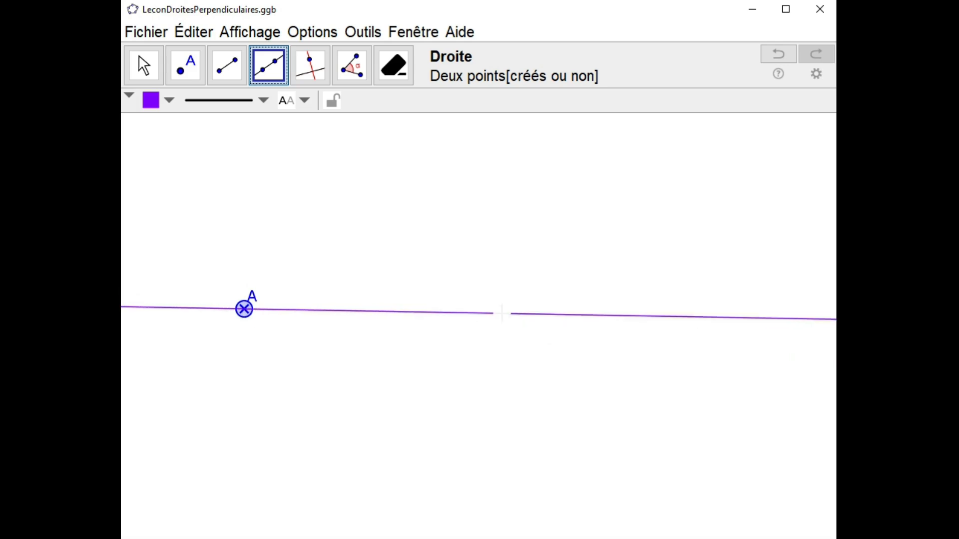
left_click(539, 322)
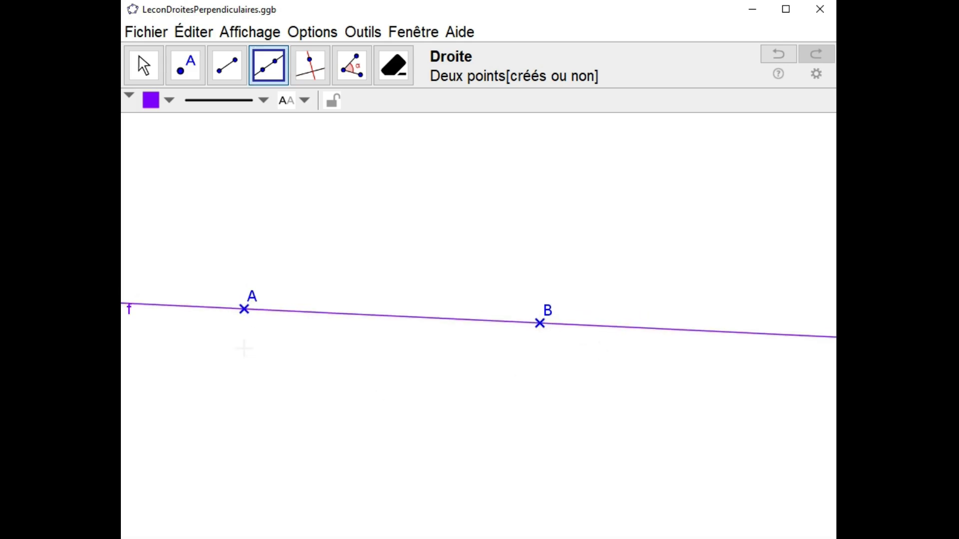
Step: Place a point above line AB and construct the perpendicular to the line through that point
left_click(185, 66)
left_click(394, 175)
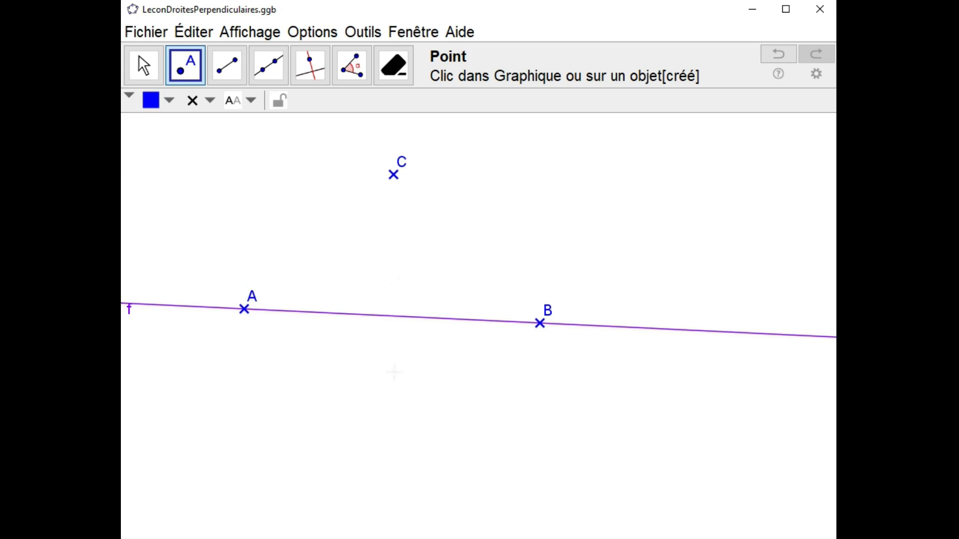
left_click(314, 75)
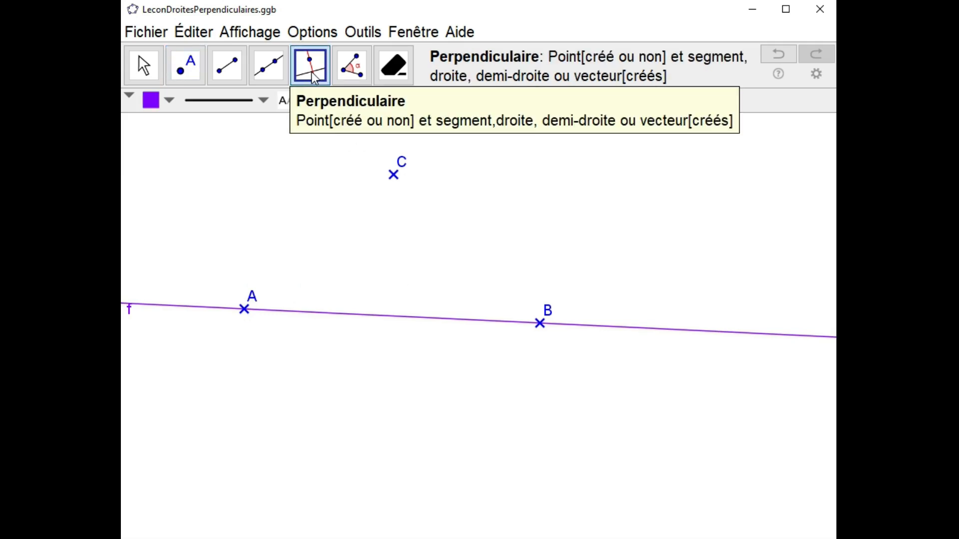
left_click(312, 75)
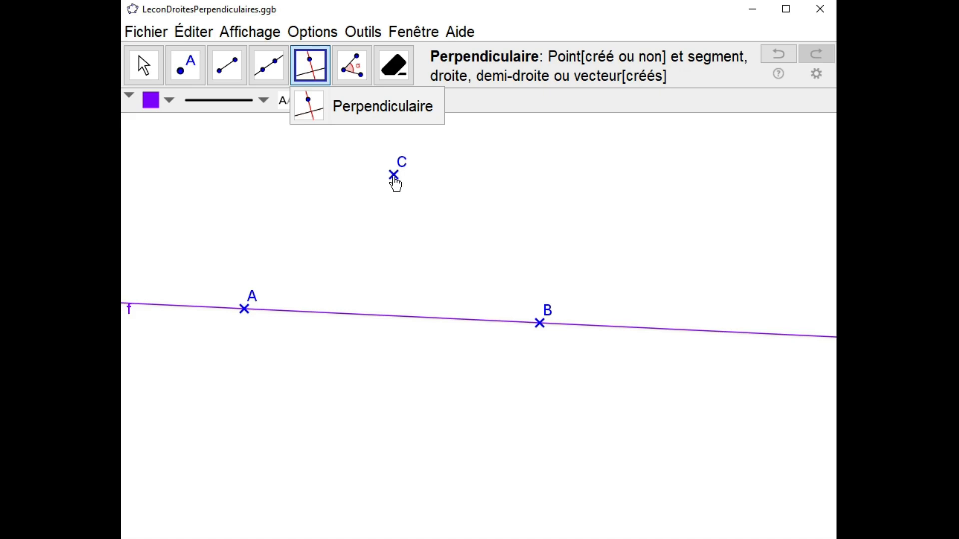
left_click(393, 177)
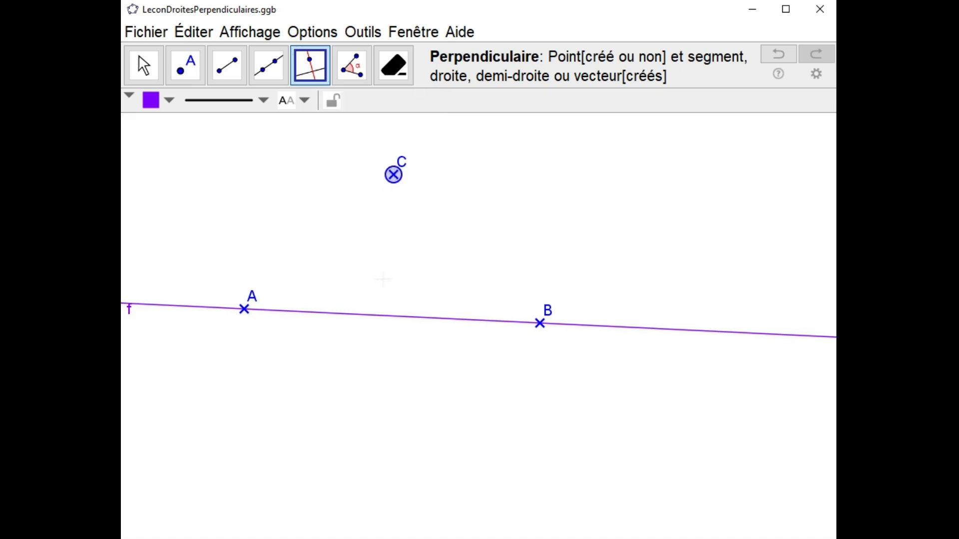
left_click(373, 317)
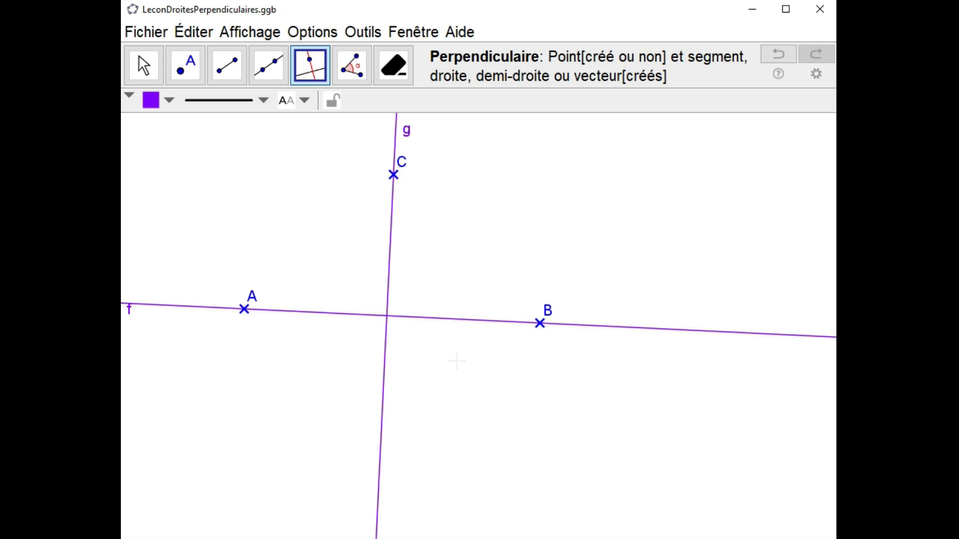
Step: Colour the perpendicular blue and mark a point at its intersection with line AB
left_click(168, 101)
left_click(264, 123)
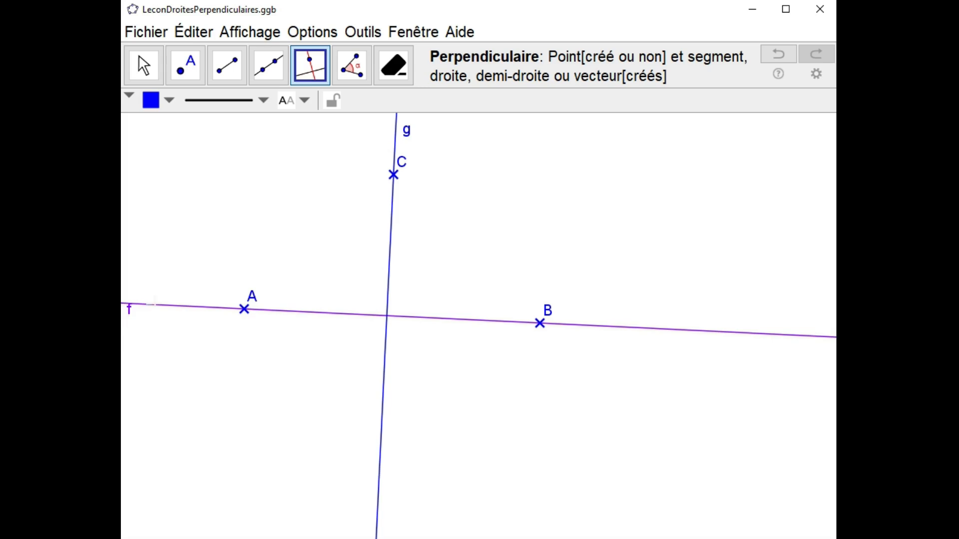
left_click(185, 67)
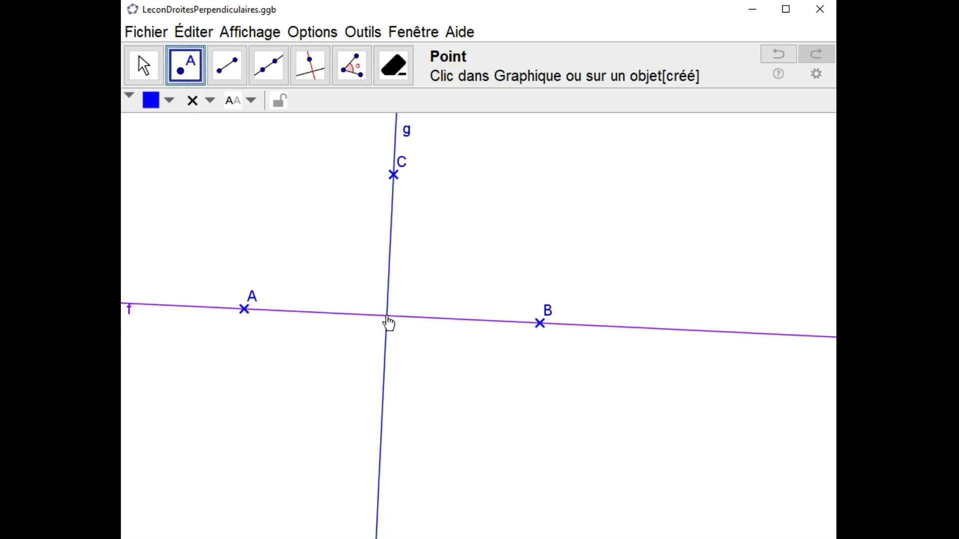
left_click(387, 316)
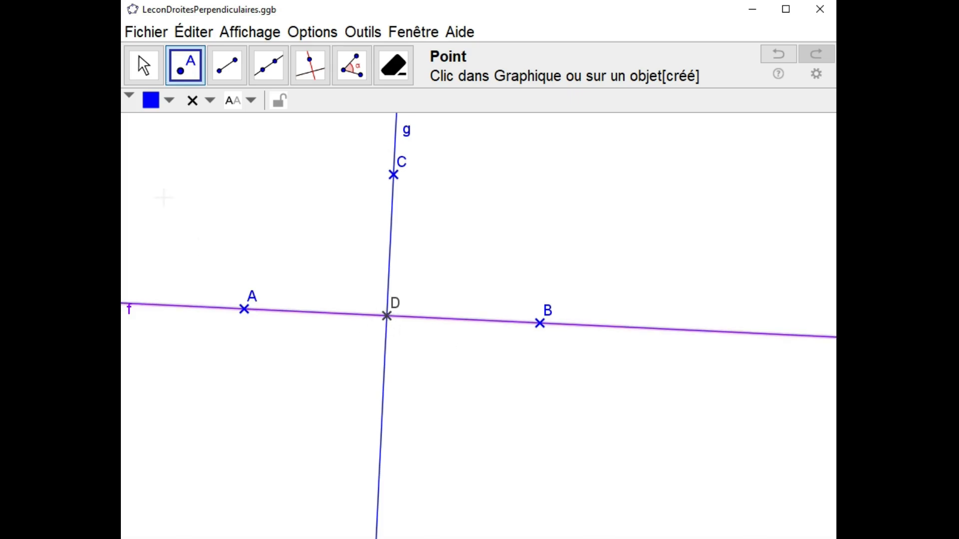
Step: Move the intersection point's label to the lower left of its point and reposition point C slightly lower, still above line AB
left_click(144, 65)
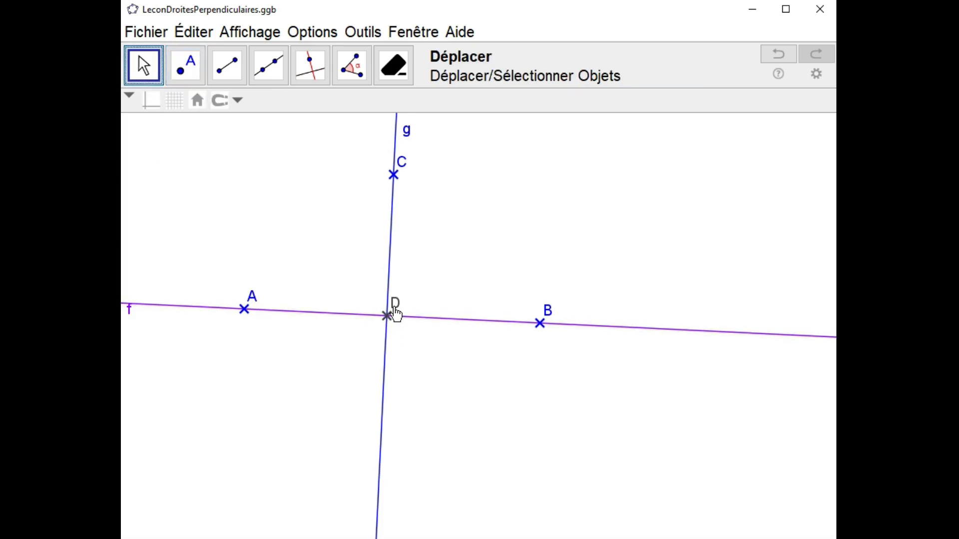
left_click_drag(395, 314, 373, 339)
left_click_drag(394, 176, 389, 206)
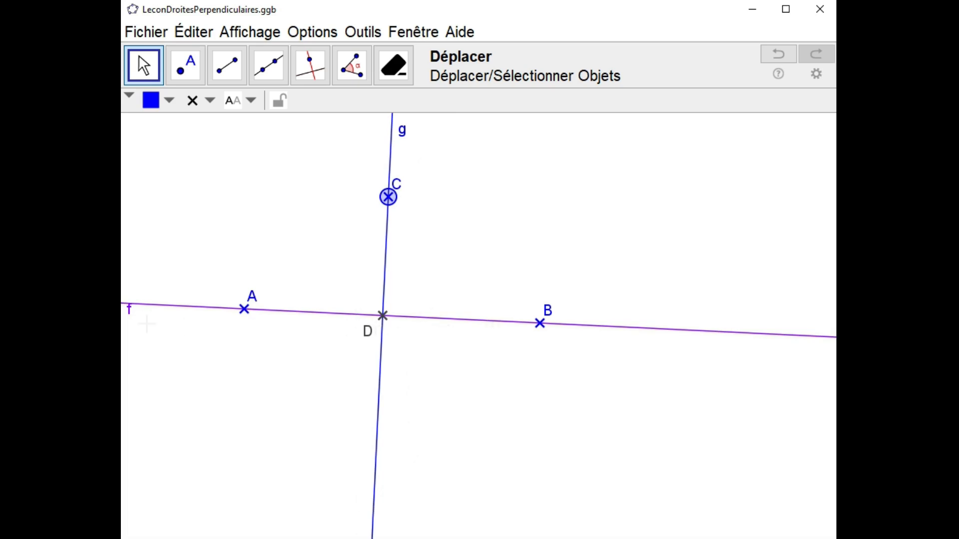
mouse_move(391, 201)
left_mouse_down()
mouse_move(460, 210)
mouse_move(392, 210)
mouse_move(401, 178)
mouse_move(408, 194)
mouse_move(433, 201)
mouse_move(402, 200)
left_mouse_up()
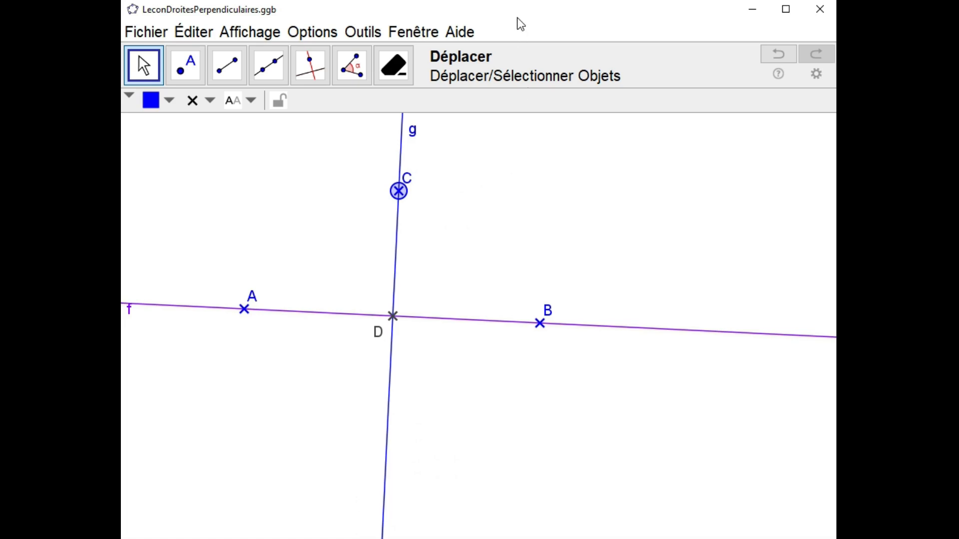
left_click(549, 166)
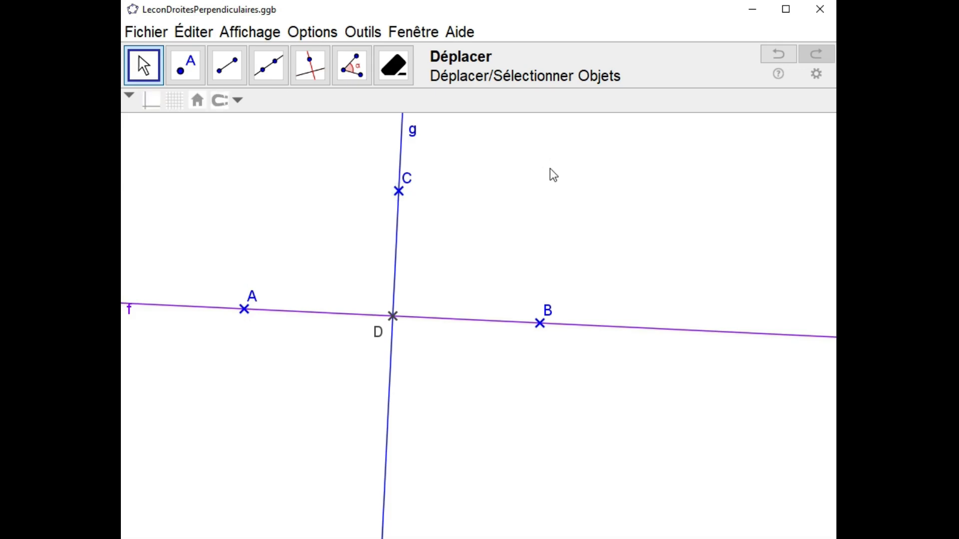
Step: Measure the angle between the perpendicular and line AB, and shift its label right, clear of the angle mark
left_click(355, 69)
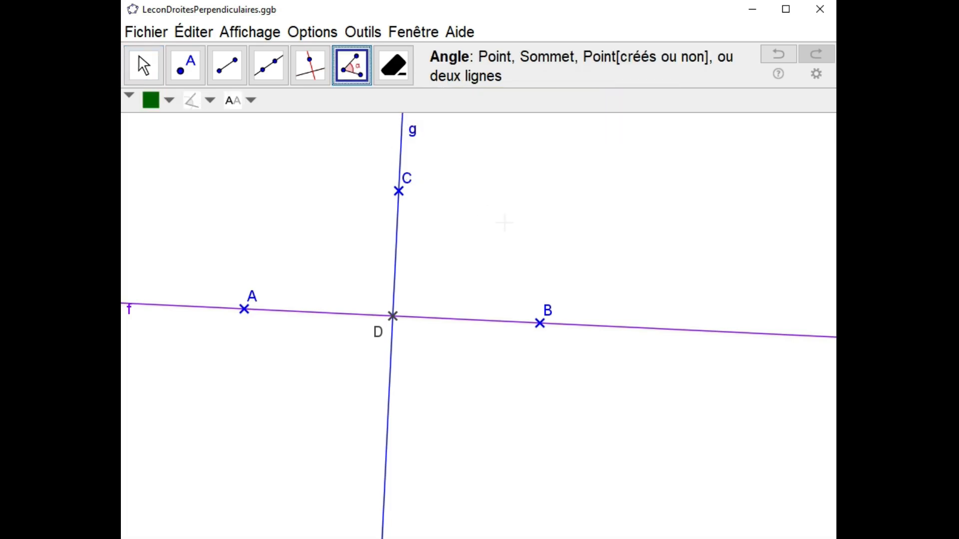
left_click(398, 246)
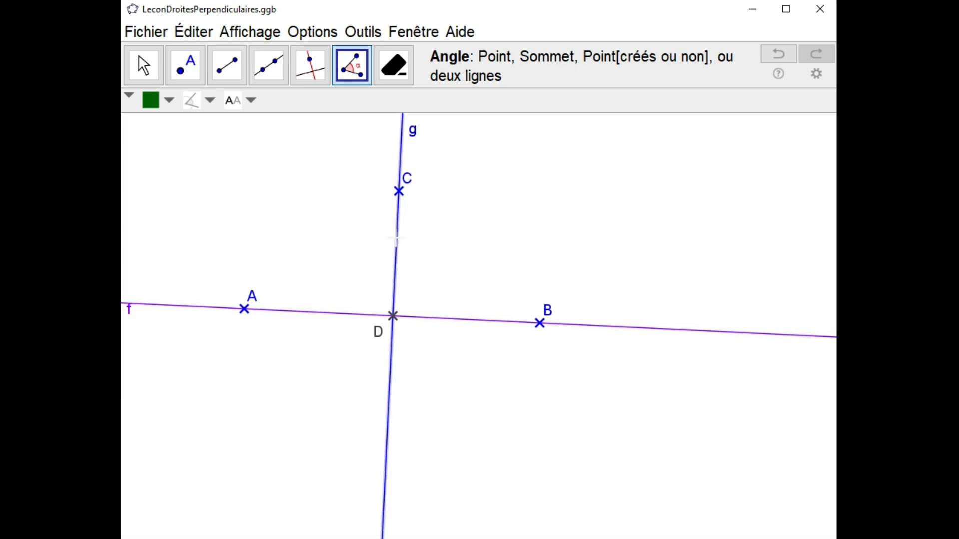
left_click(479, 320)
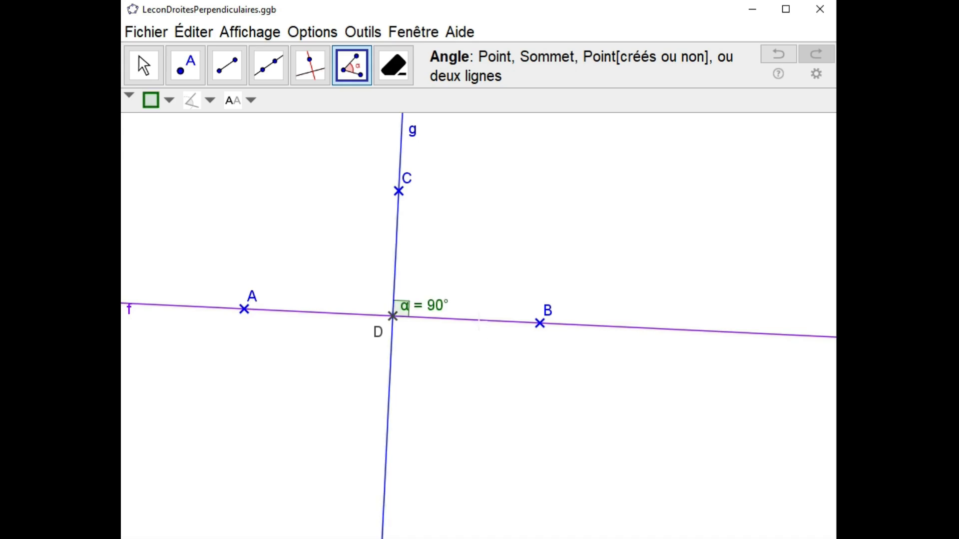
key("Escape")
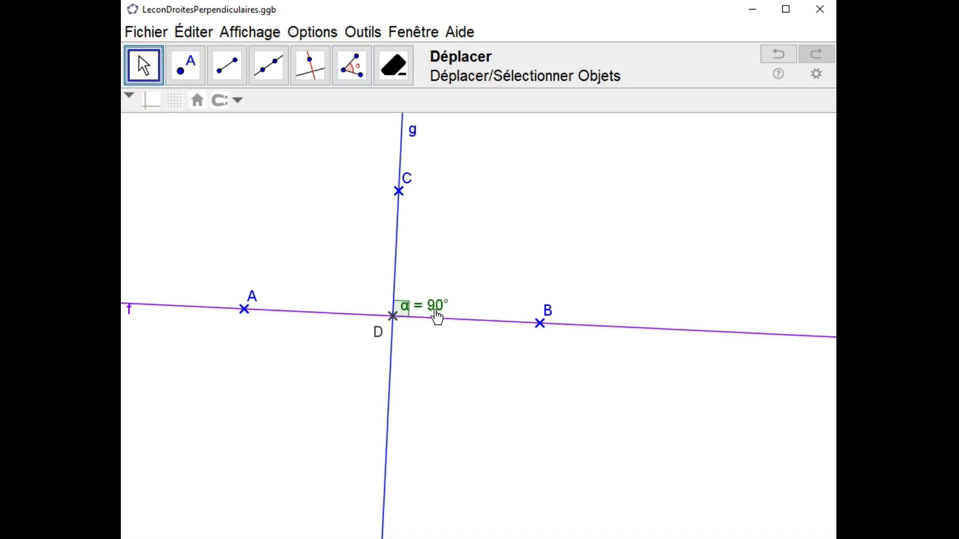
left_click_drag(438, 315, 450, 313)
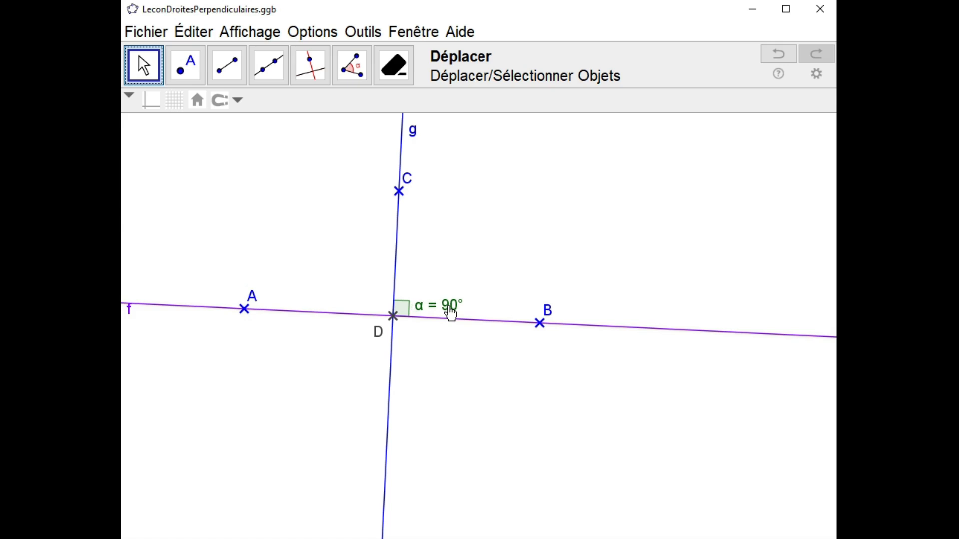
left_click(409, 318)
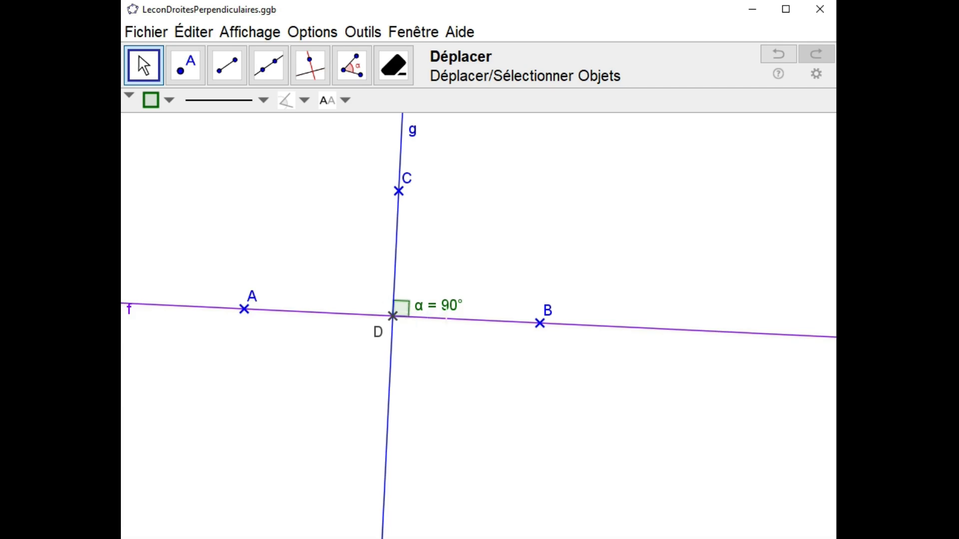
left_click(169, 101)
left_click(169, 103)
left_click(265, 100)
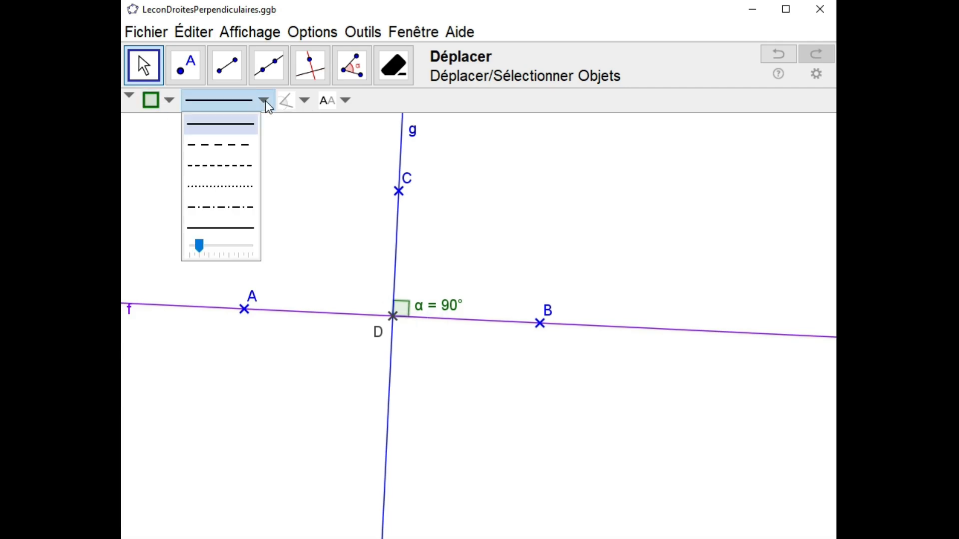
left_click(265, 101)
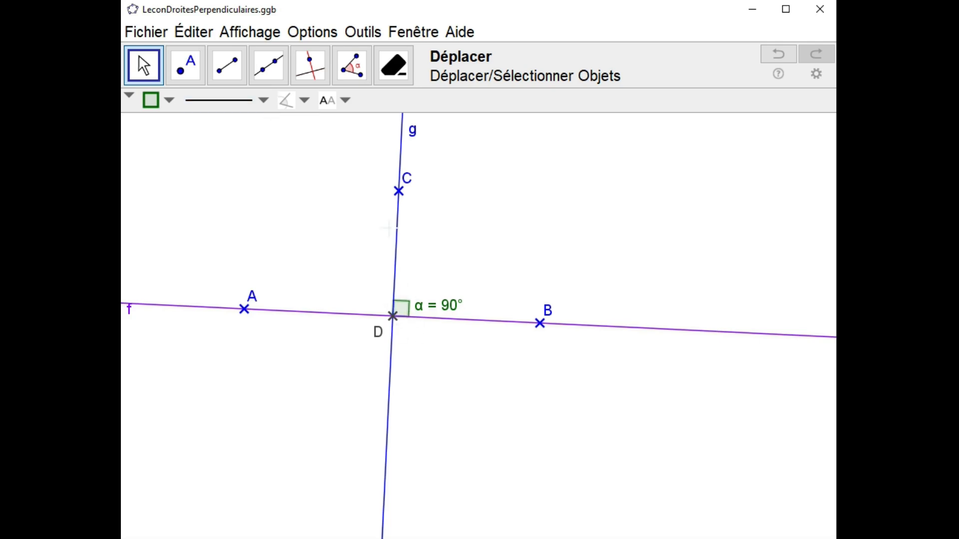
left_click(304, 101)
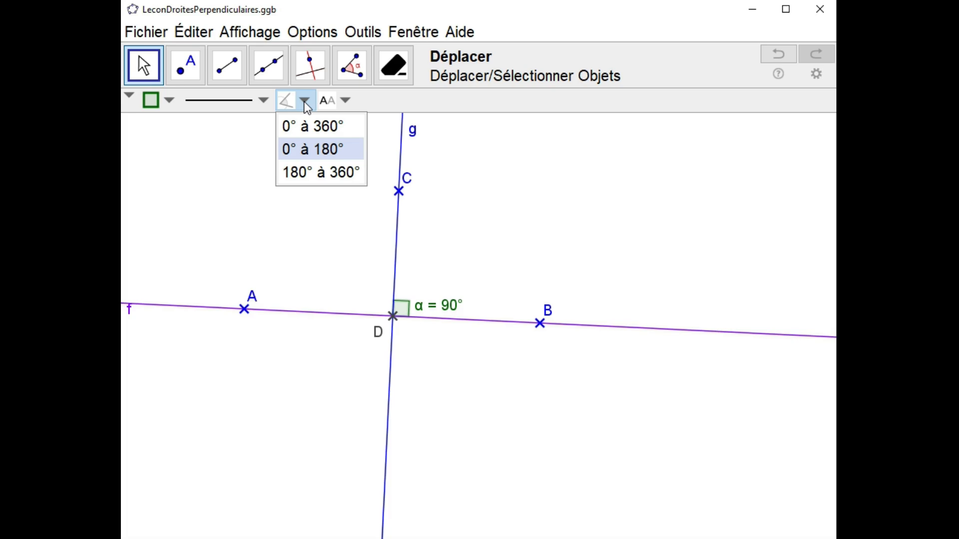
left_click(451, 107)
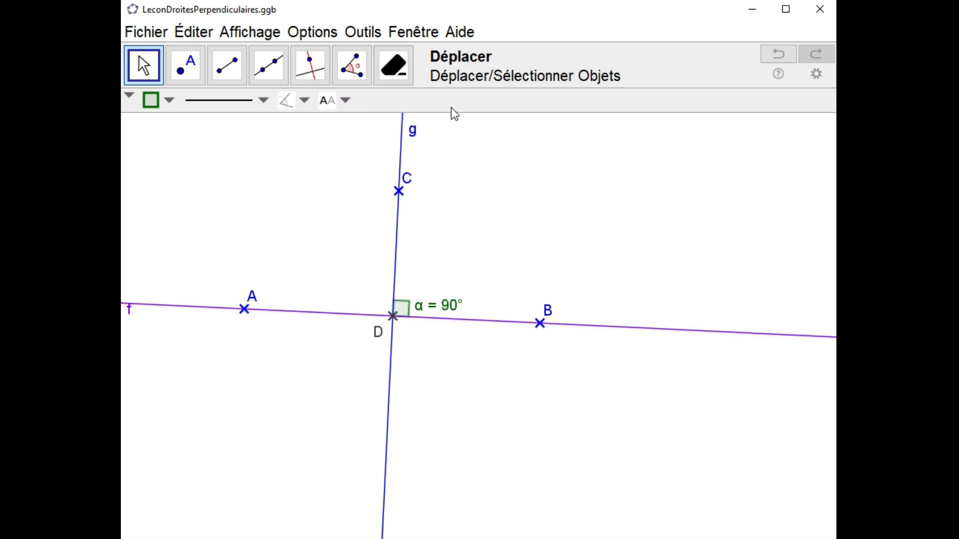
Step: Set the right angle's label to show only its value (Valeur)
left_click(343, 100)
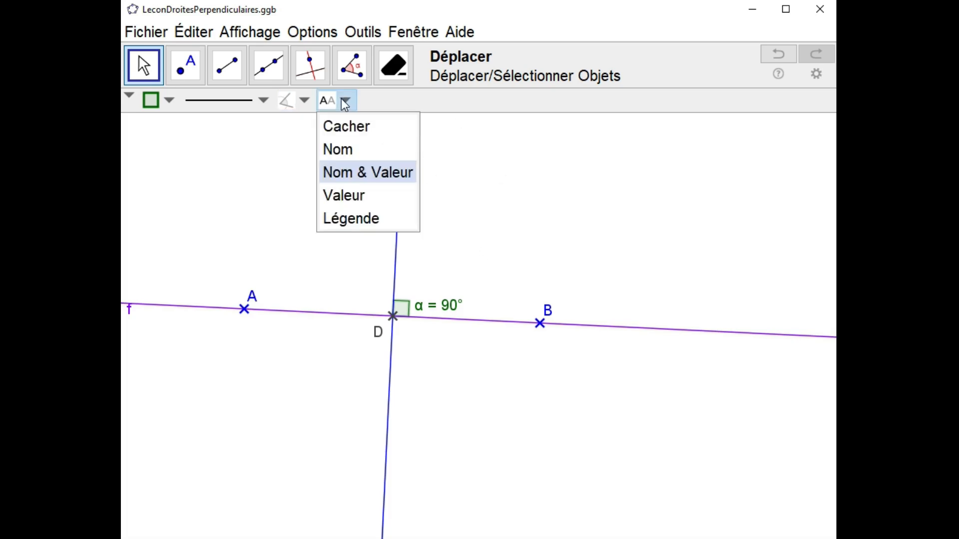
left_click(352, 195)
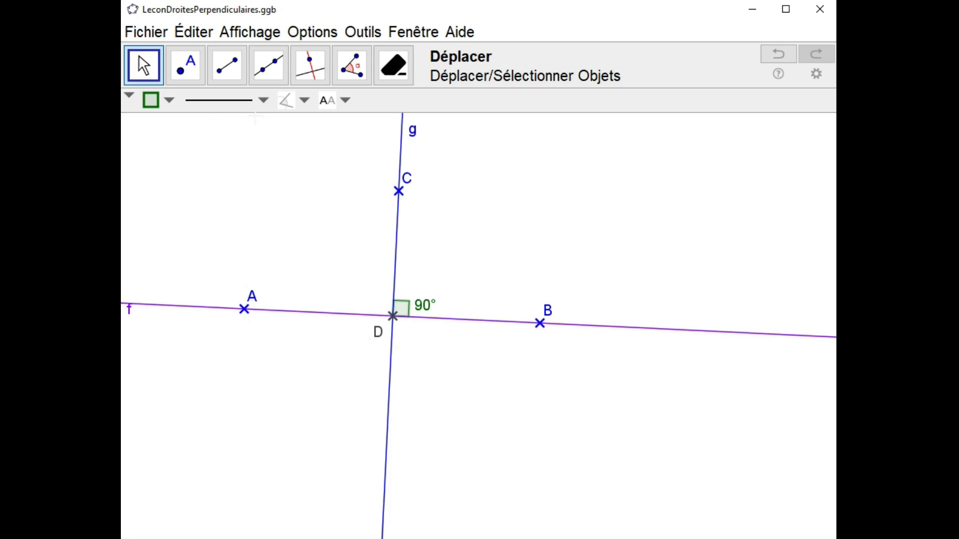
Step: Draw a segment from point A to point C
left_click(227, 68)
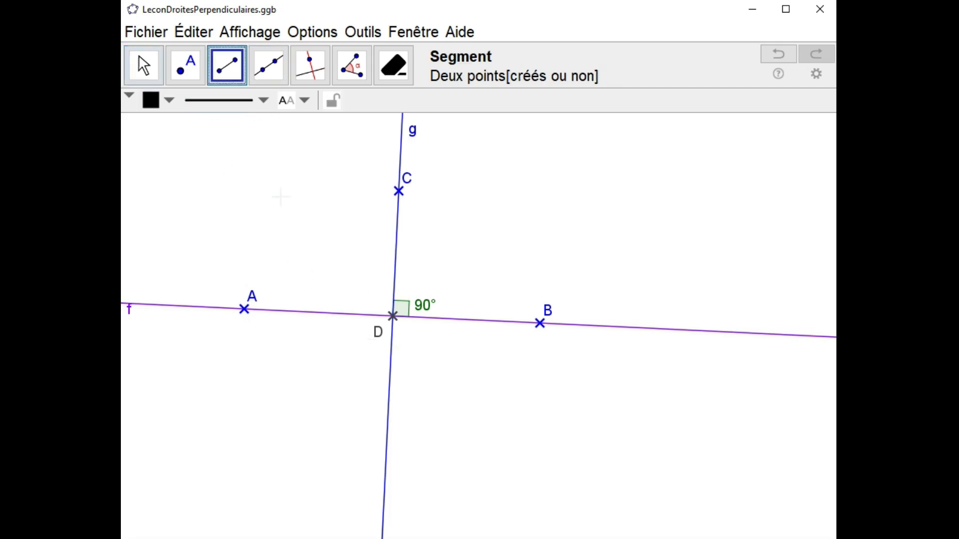
left_click(245, 309)
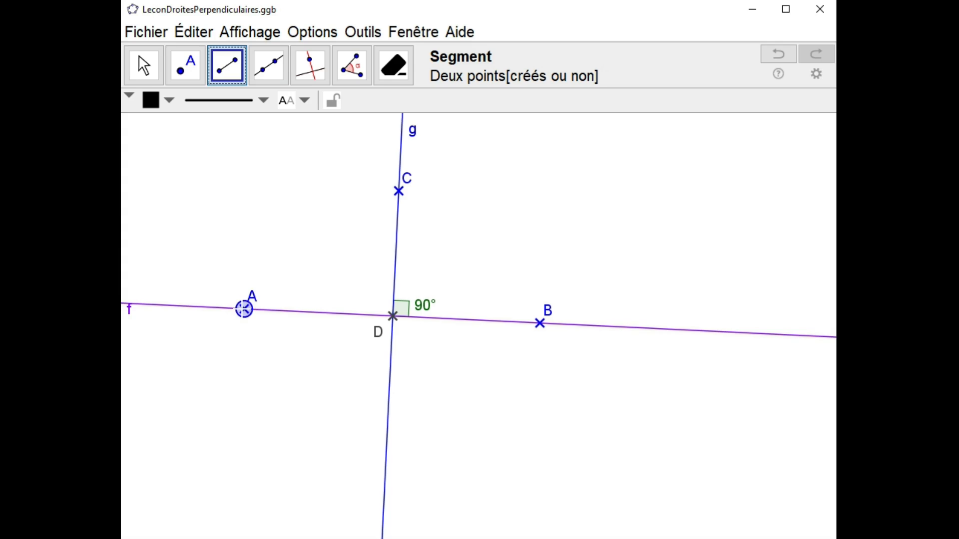
left_click(398, 192)
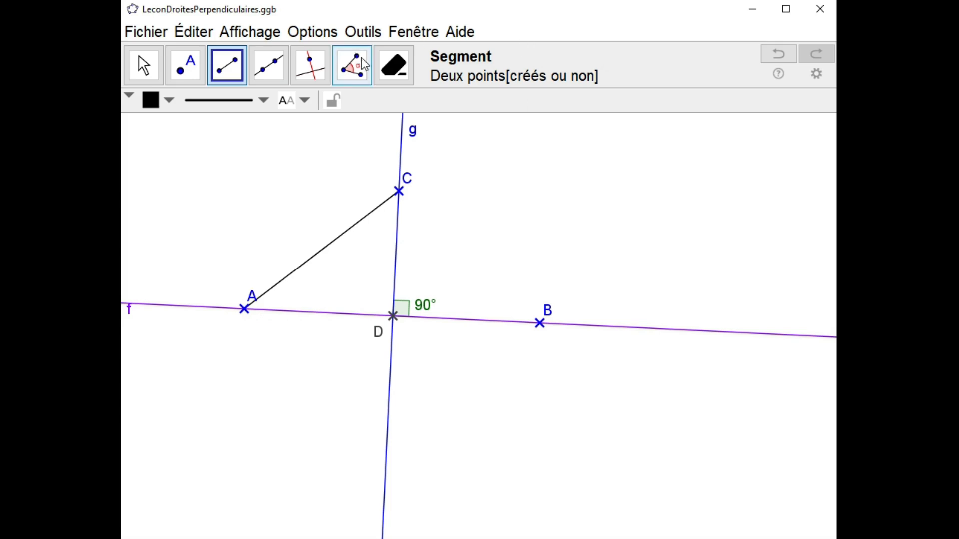
Step: Measure angle DAC, with its vertex at point A
left_click(355, 68)
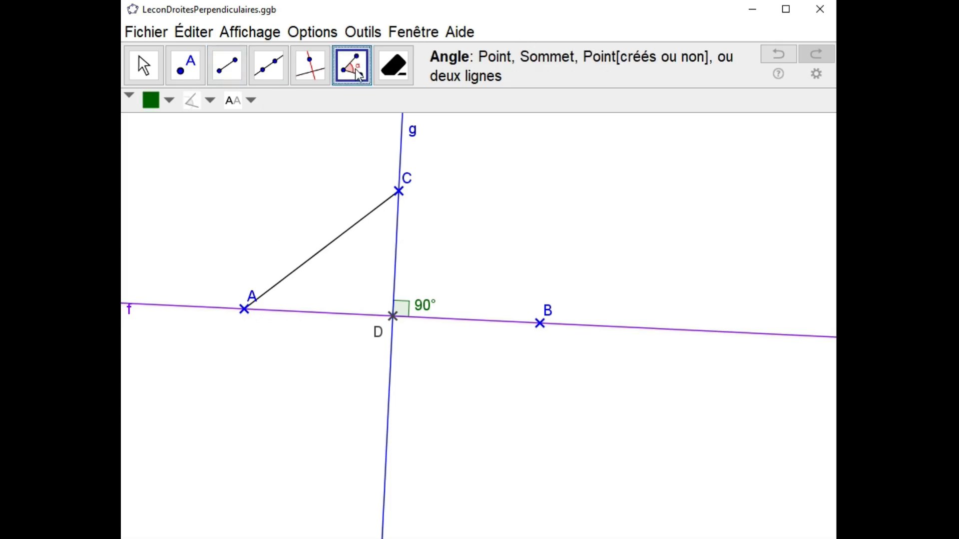
left_click(392, 316)
left_click(244, 309)
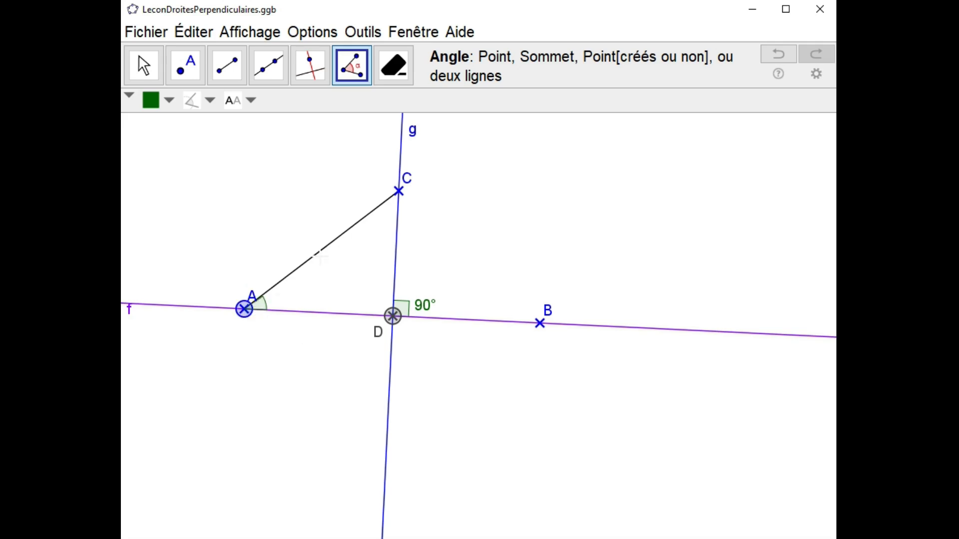
left_click(399, 192)
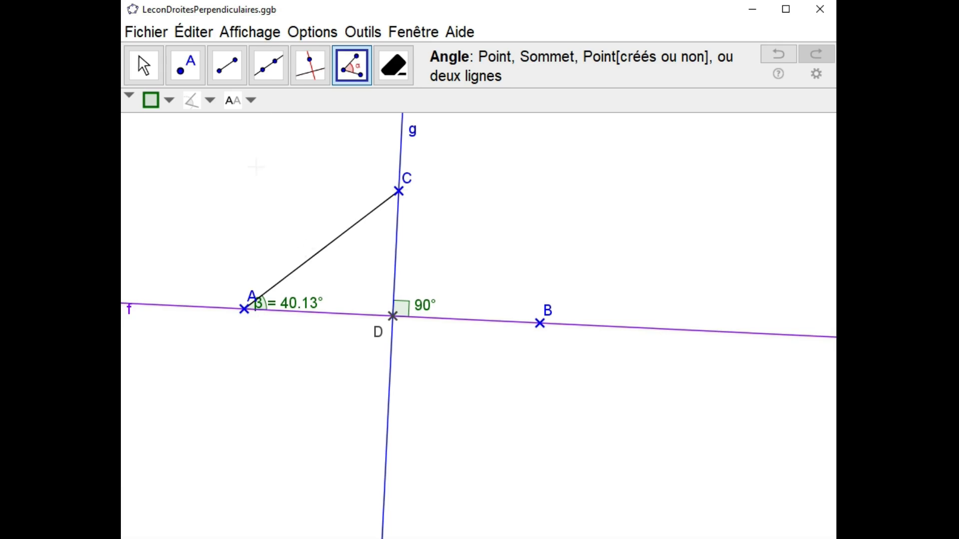
Step: Format the angle at A in red with a value-only label (Valeur), and shift that label right, clear of the angle mark
left_click(255, 100)
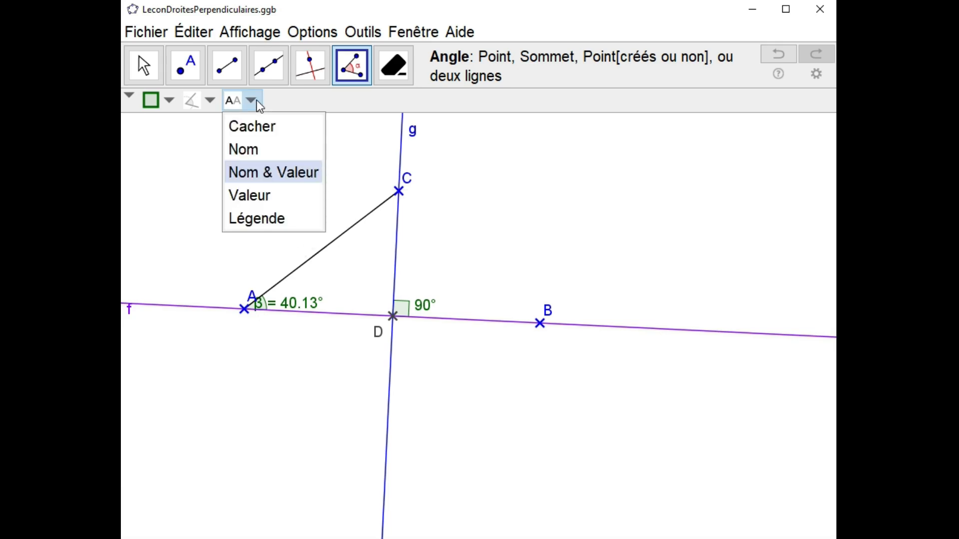
left_click(253, 190)
left_click(169, 103)
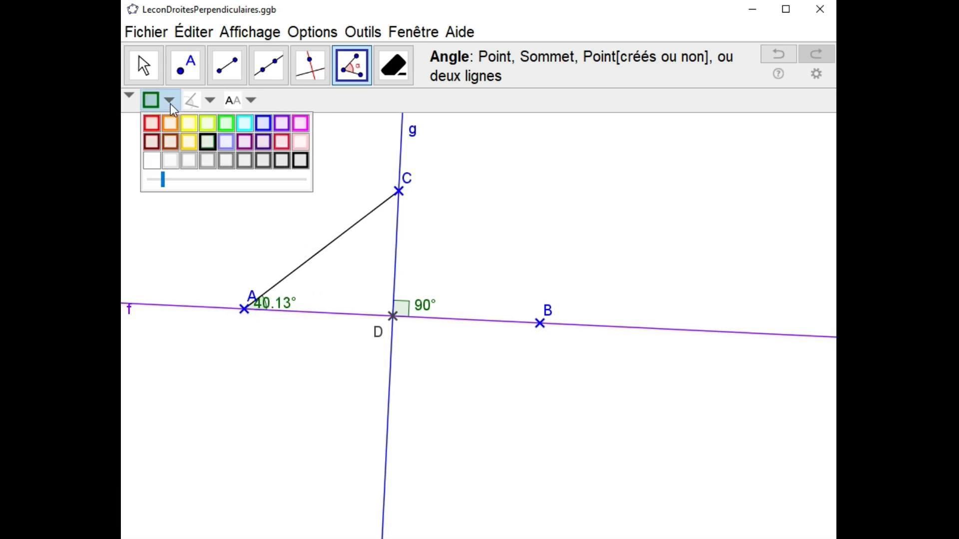
left_click(150, 119)
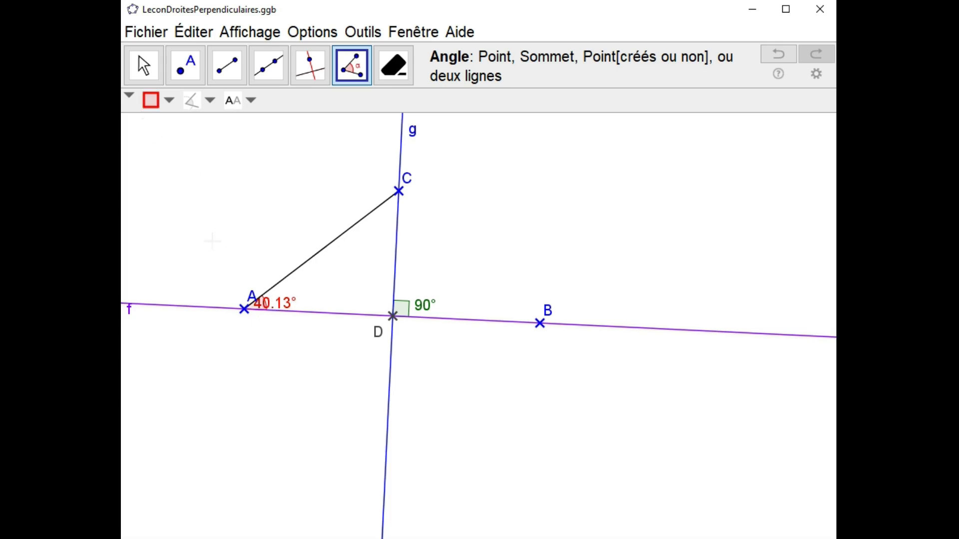
left_click(146, 79)
left_click_drag(282, 314, 303, 309)
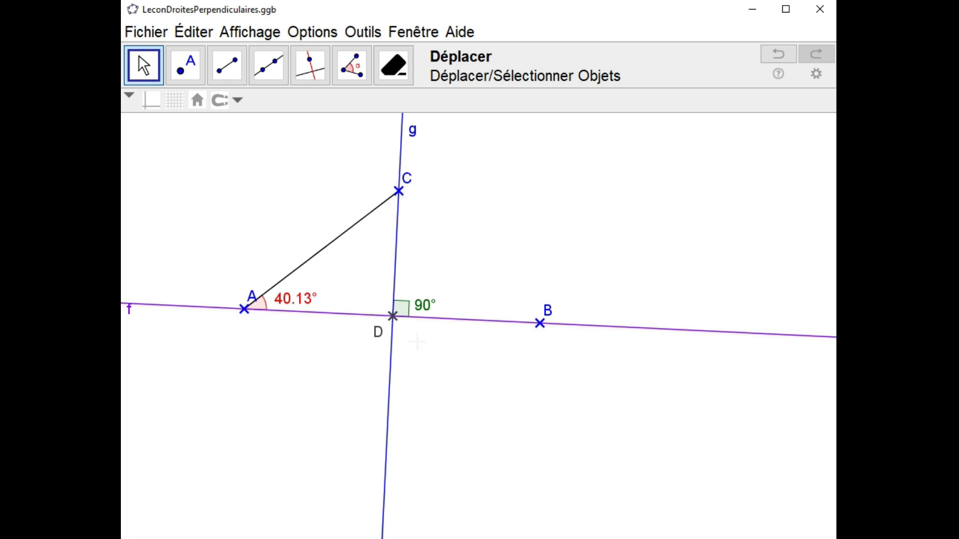
Step: Measure angle ACD, with its vertex at point C, and move its label down below the angle mark
left_click(352, 65)
left_click(245, 311)
left_click(399, 195)
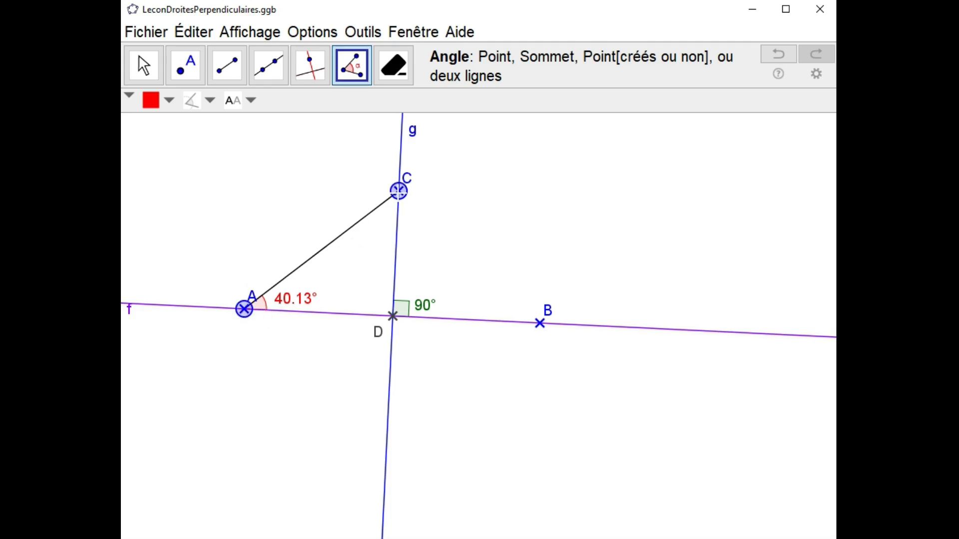
left_click(393, 316)
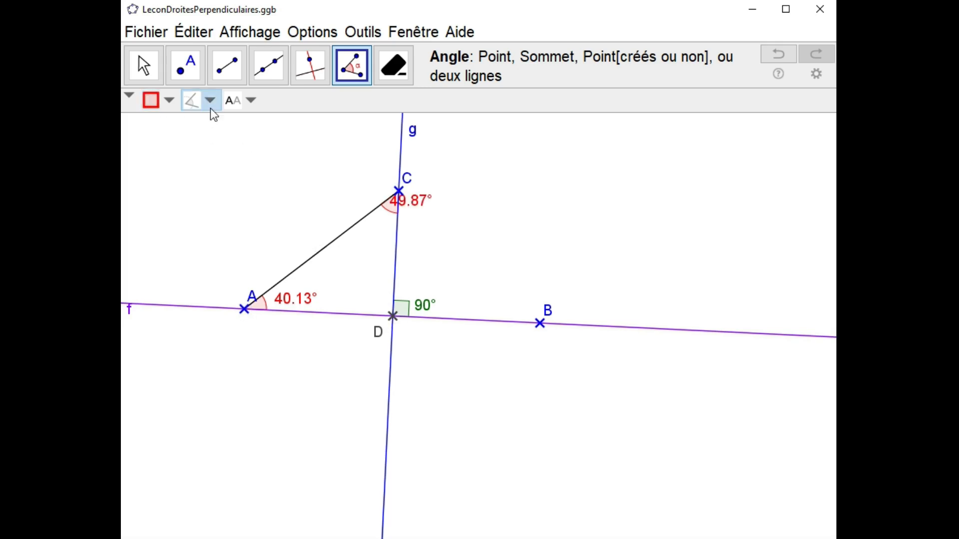
left_click(143, 67)
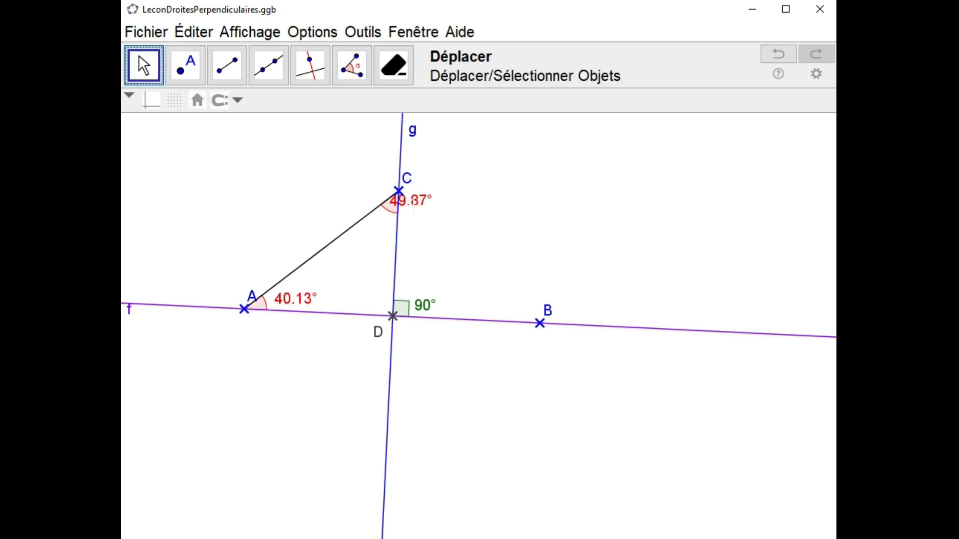
left_click_drag(402, 209, 383, 244)
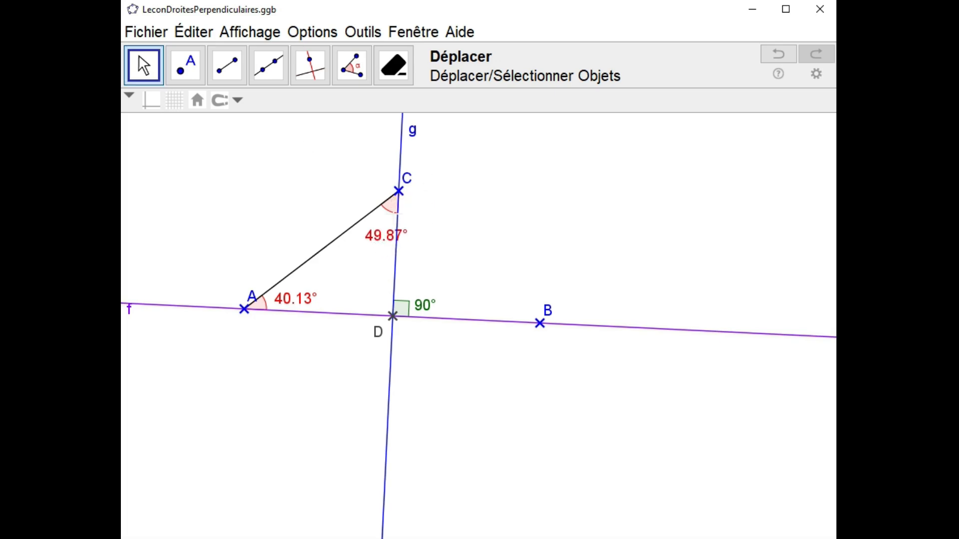
Step: Colour the angle at C blue and nudge its label slightly up and left, further inside the triangle
left_click(390, 210)
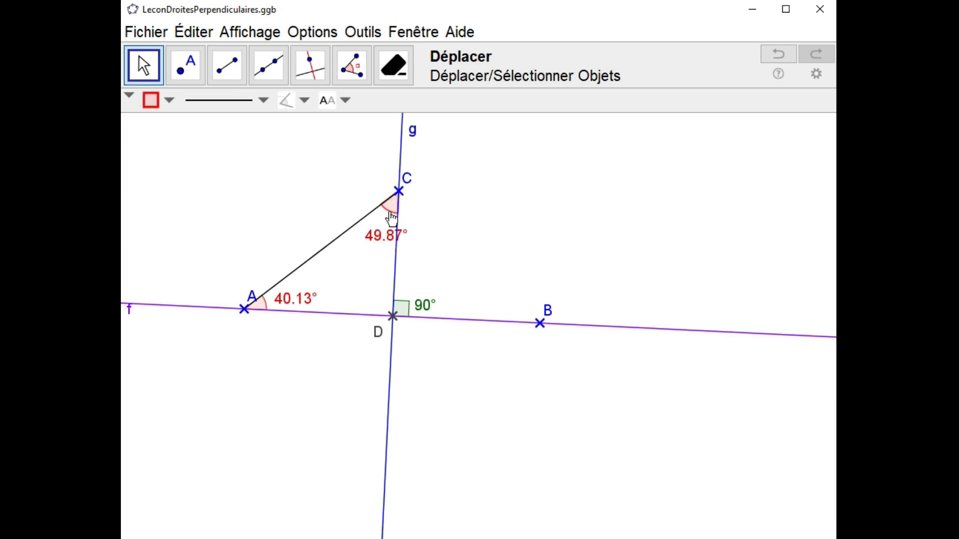
left_click(169, 102)
left_click(261, 126)
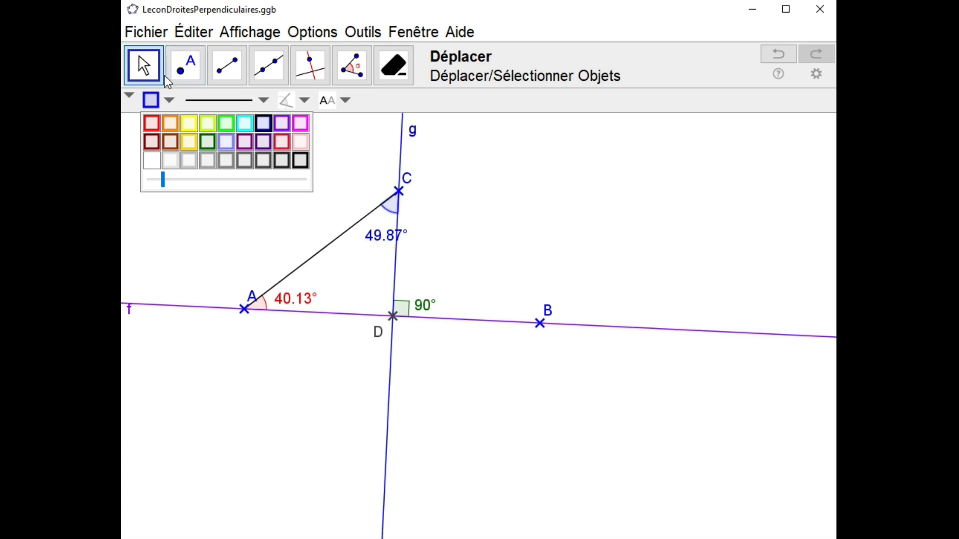
left_click(226, 240)
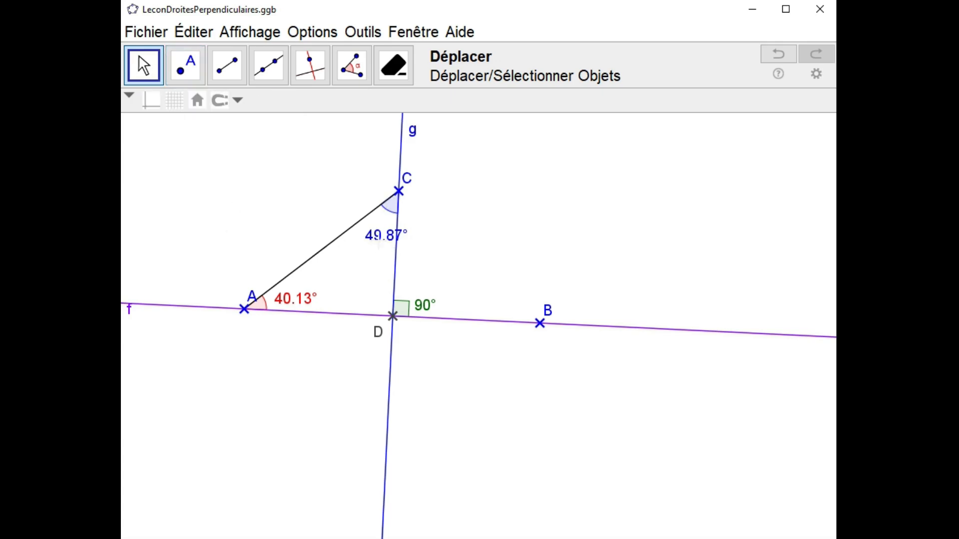
left_click_drag(384, 243, 377, 239)
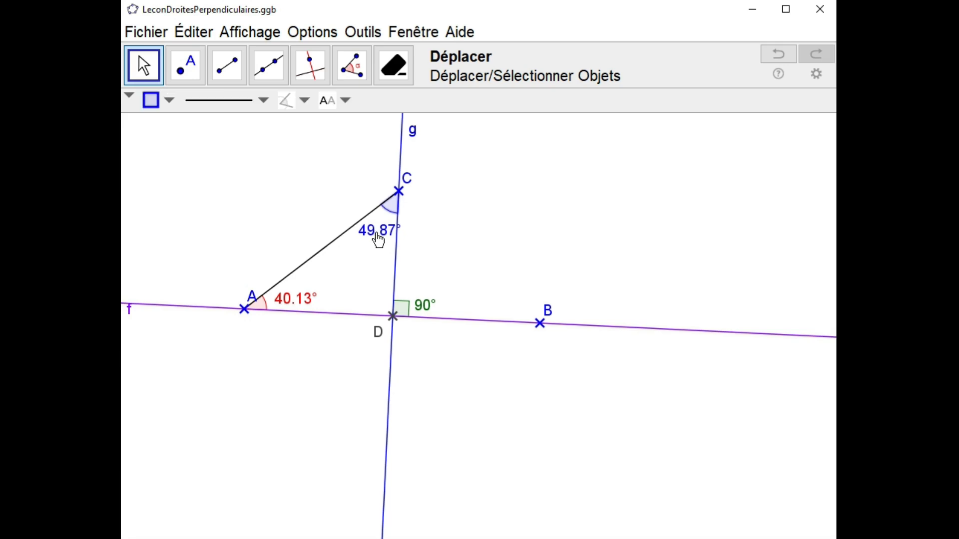